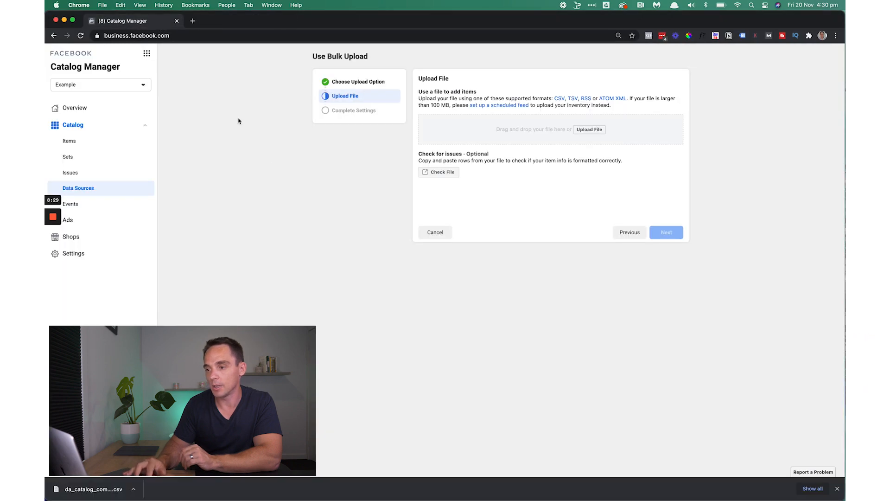
- Switch to the catalog template in Excel and examine its column headers and the required or optional notes above them
key("super+Tab")
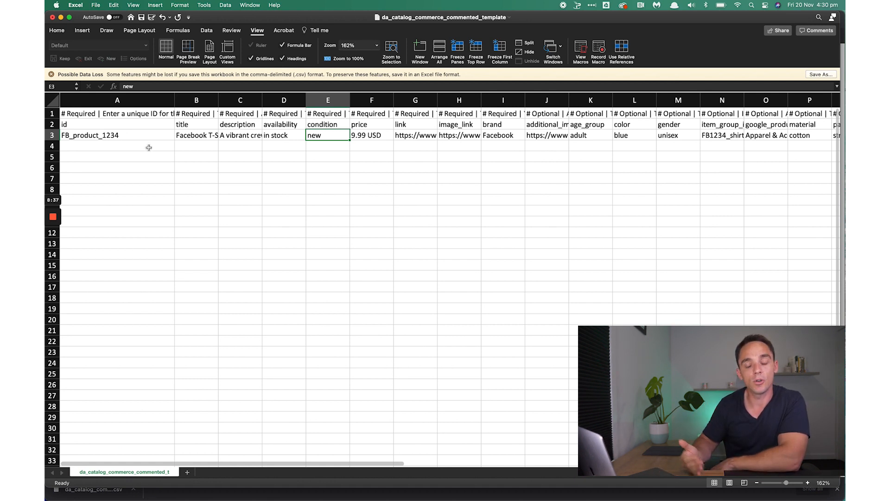
left_click(119, 127)
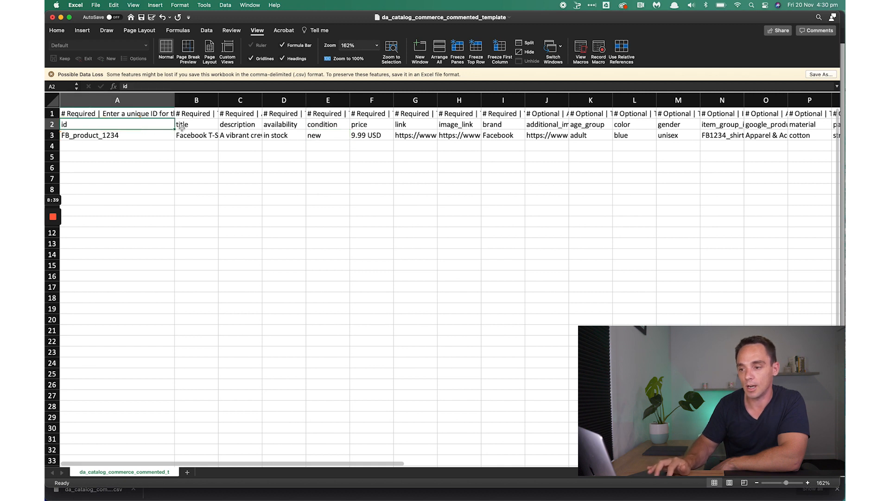
left_click(197, 126)
left_click(293, 124)
left_click(291, 112)
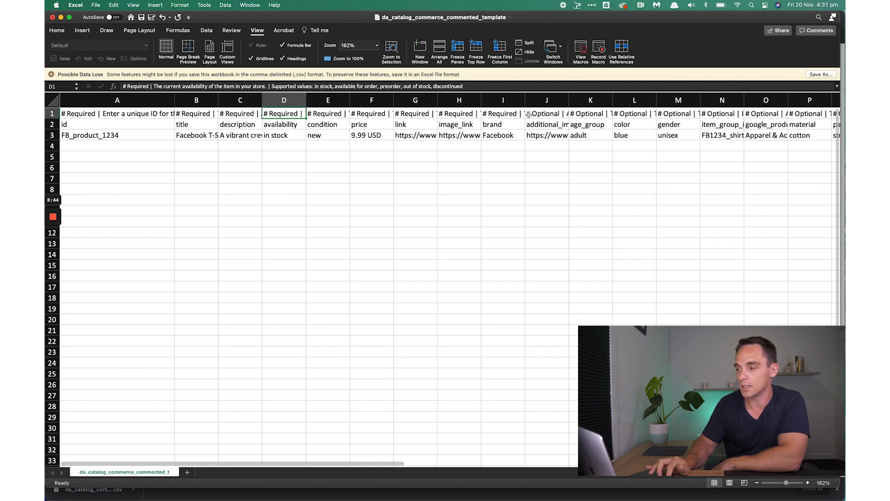
left_click_drag(512, 114, 505, 214)
left_click_drag(550, 114, 551, 191)
left_click(579, 179)
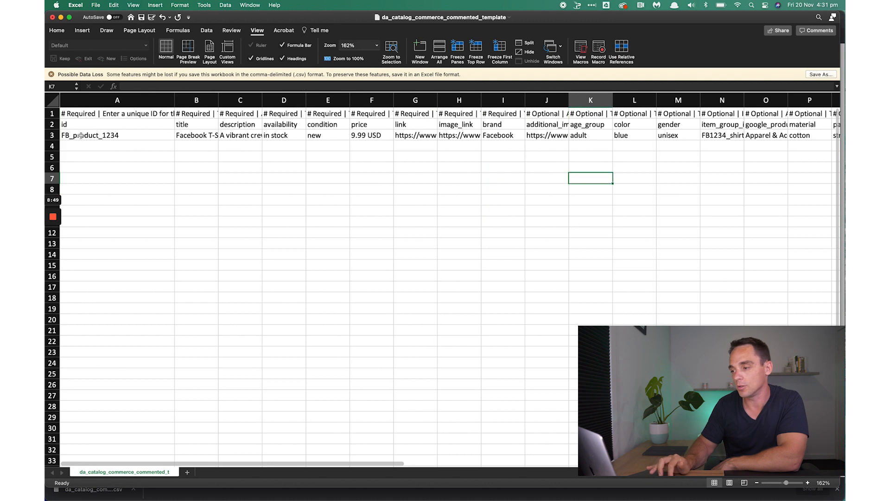
- Review the sample product's ID and title, and widen the title and description columns
left_click(89, 136)
left_click(95, 145)
left_click(103, 138)
left_click(188, 136)
left_click_drag(220, 102, 336, 101)
- Widen the link column and review the sample product's URL and the remaining optional columns up to custom_label_4
left_click(361, 145)
left_click(401, 145)
left_click(408, 135)
left_click(482, 136)
left_click_drag(510, 100, 545, 100)
scroll(631, 133, "right", 12)
scroll(631, 133, "right", 4)
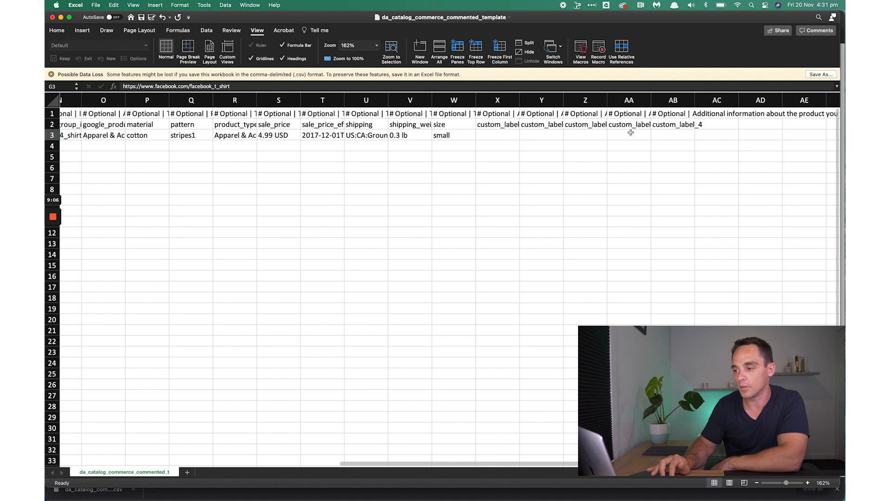
scroll(631, 134, "left", 15)
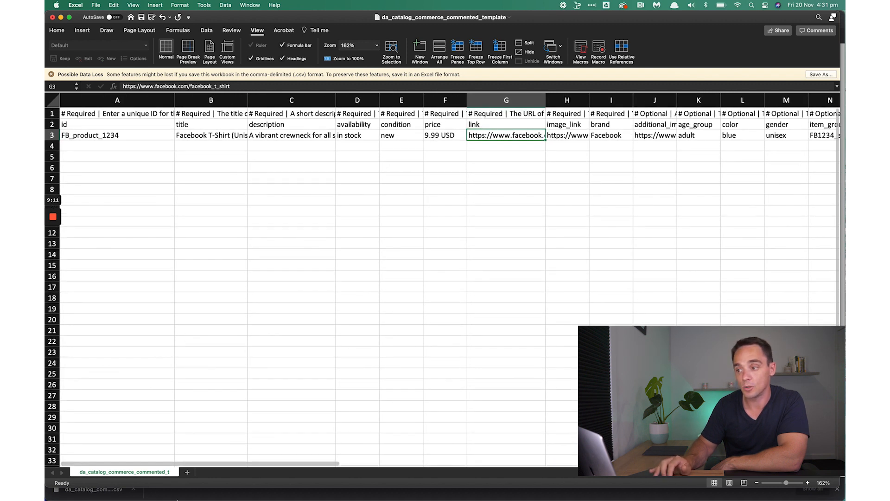
- Copy the sample product's ID and select the empty id cell A4 below it
left_click(191, 493)
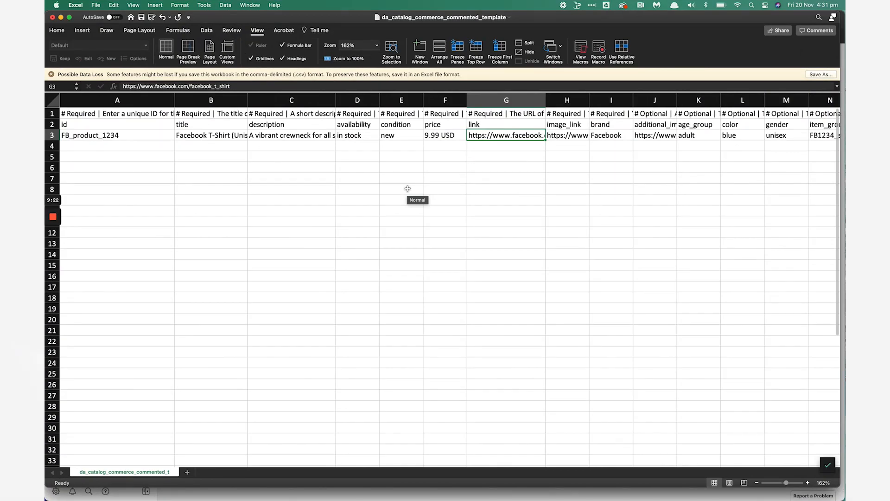
left_click(143, 146)
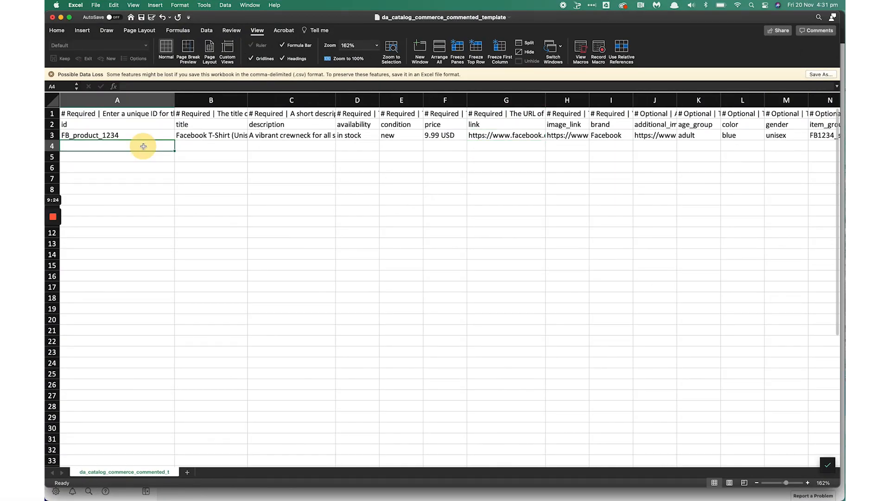
left_click(152, 134)
key("super+c")
left_click(142, 146)
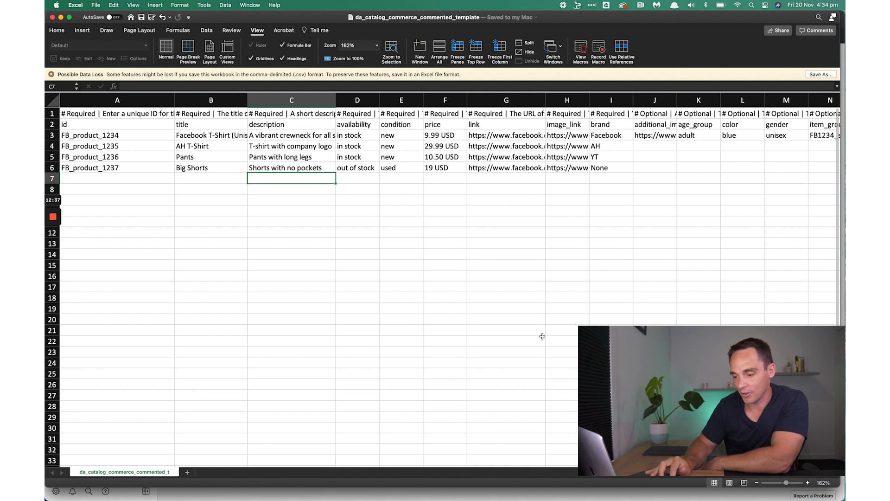
- Switch to Catalog Manager in Chrome and upload da_catalog_commerce_commented_template.csv as a data source with USD as the default currency
left_click(177, 492)
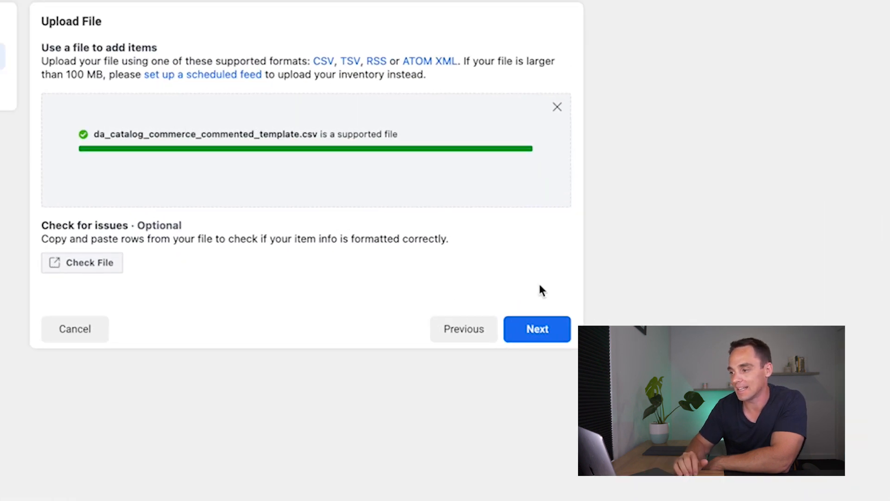
left_click(537, 328)
left_click(540, 330)
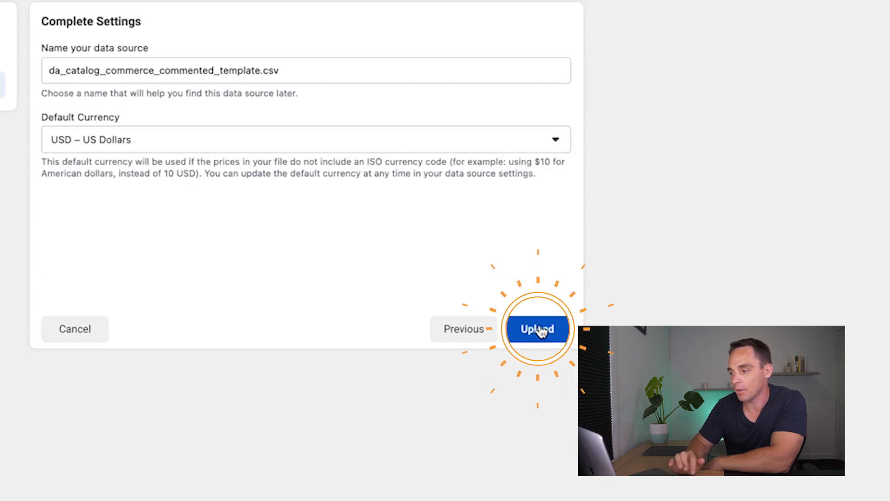
left_click(545, 337)
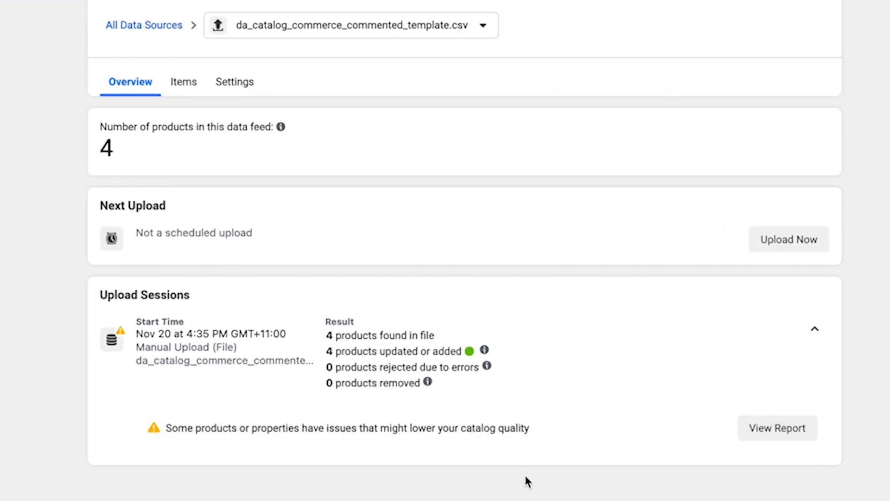
- Open the upload's issue report and locate the google_product_category column in the Excel template
left_click(772, 429)
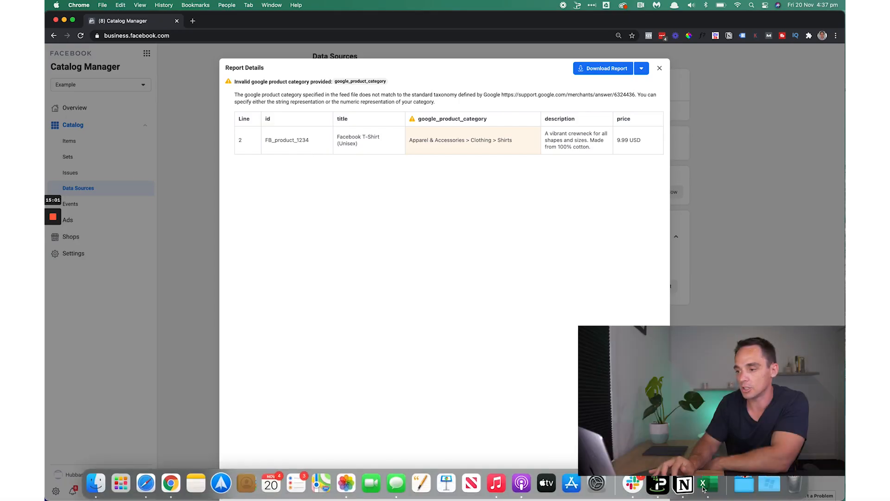
left_click(649, 481)
scroll(586, 166, "right", 2)
left_click(585, 123)
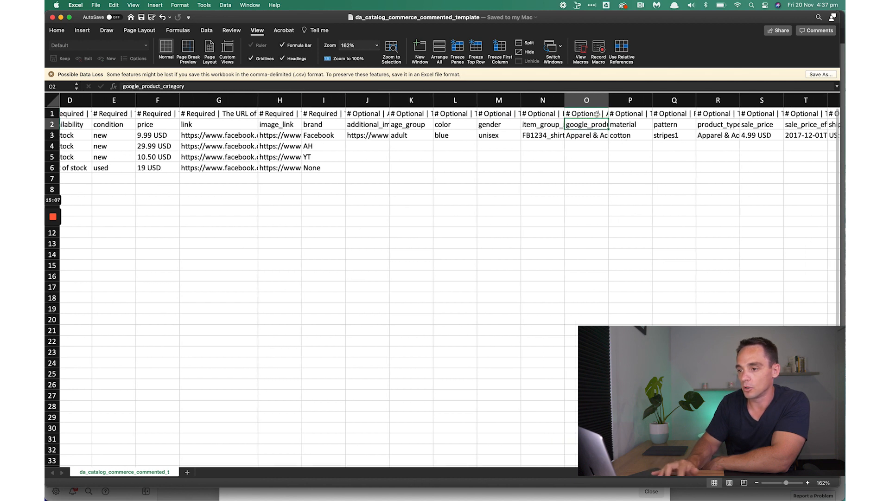
- Widen the google_product_category column and read its format note and the sample product's category value
left_click_drag(597, 113, 592, 279)
left_click_drag(608, 100, 748, 100)
left_click(713, 114)
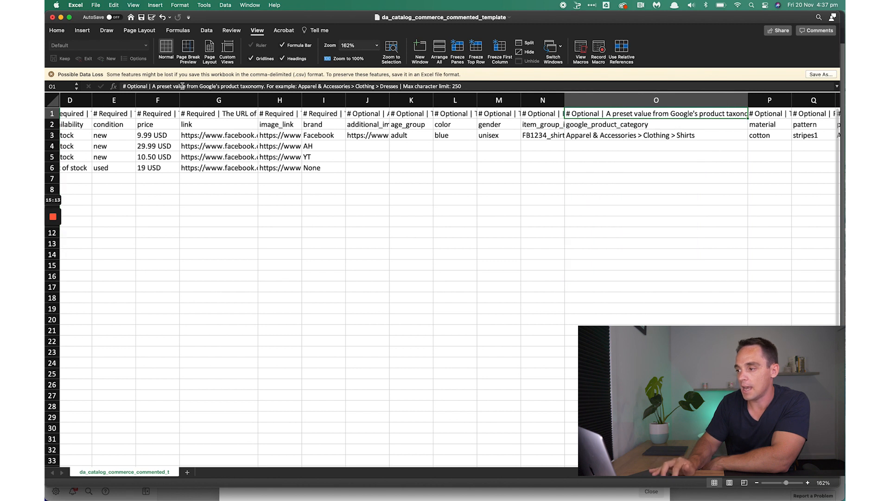
left_click(257, 88)
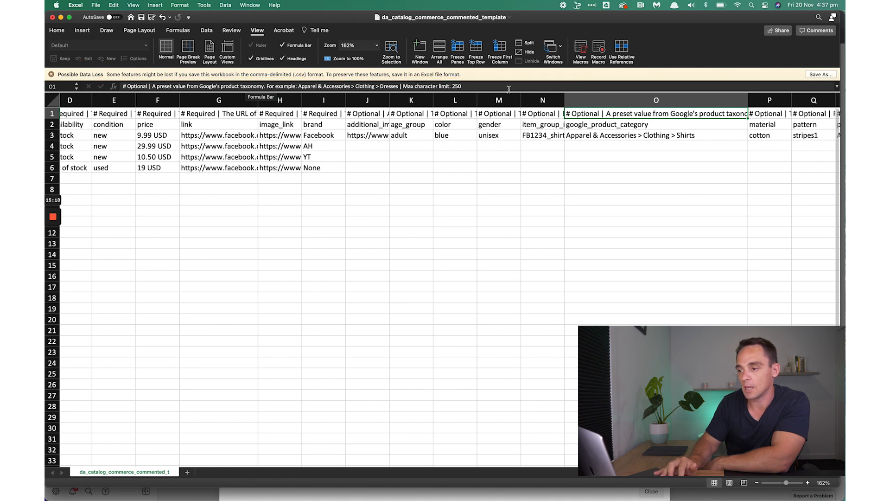
left_click(594, 139)
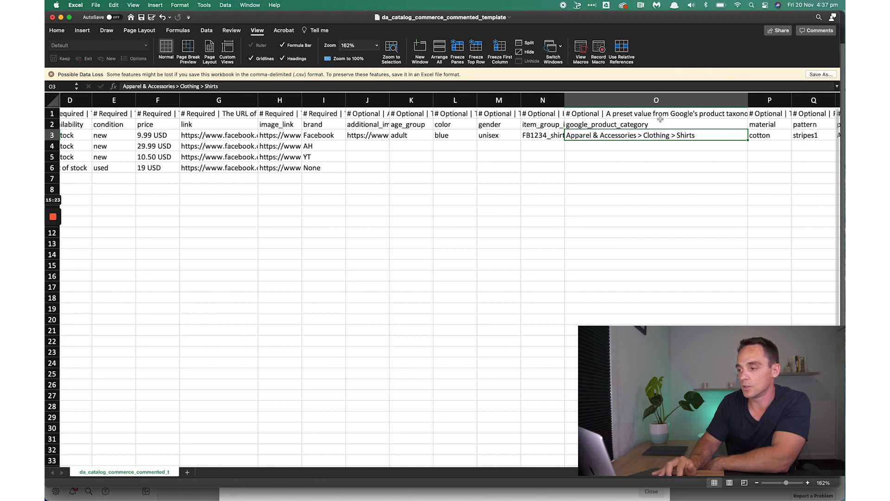
- Return to the issue report in Chrome, close it and check the catalog's item count in the overview
left_click(275, 494)
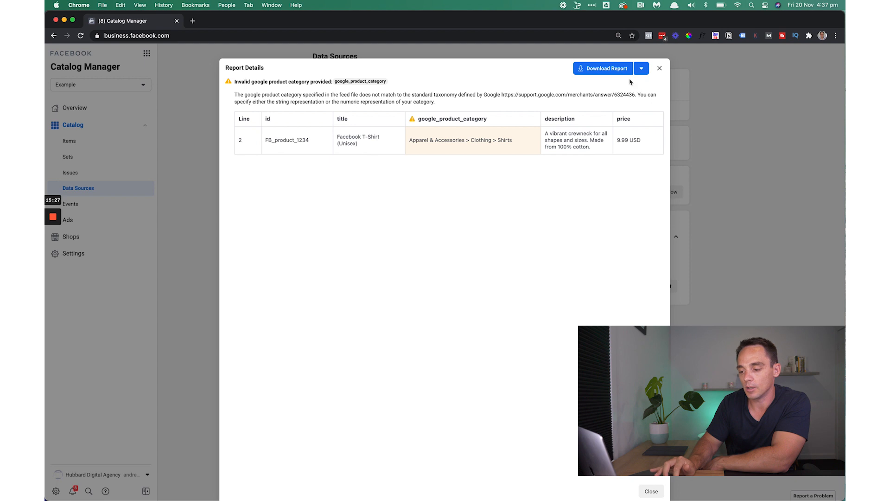
left_click(659, 69)
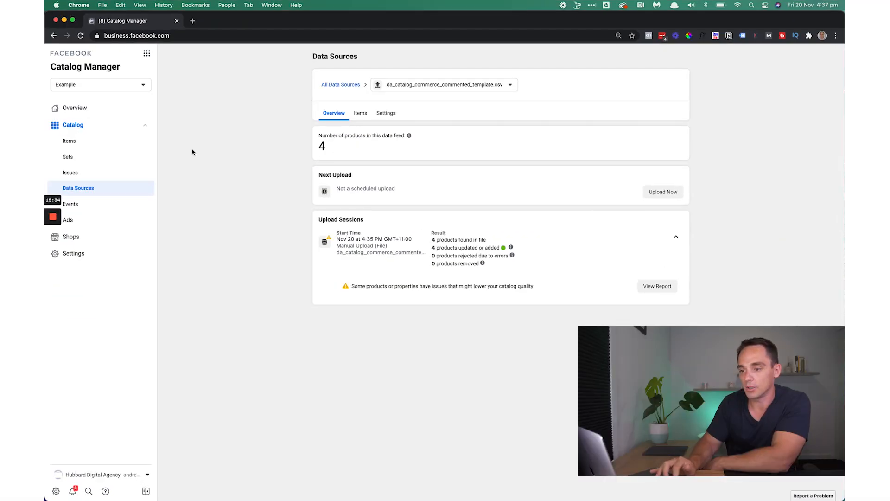
left_click(79, 114)
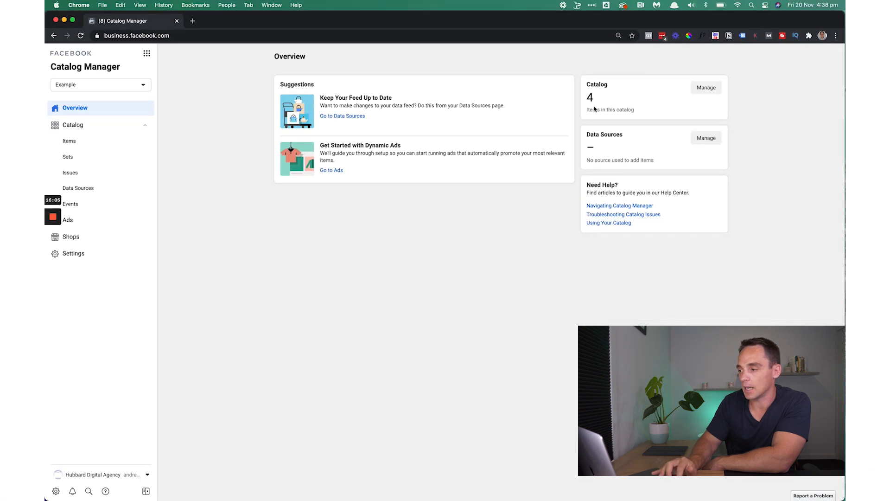
left_click_drag(586, 109, 639, 110)
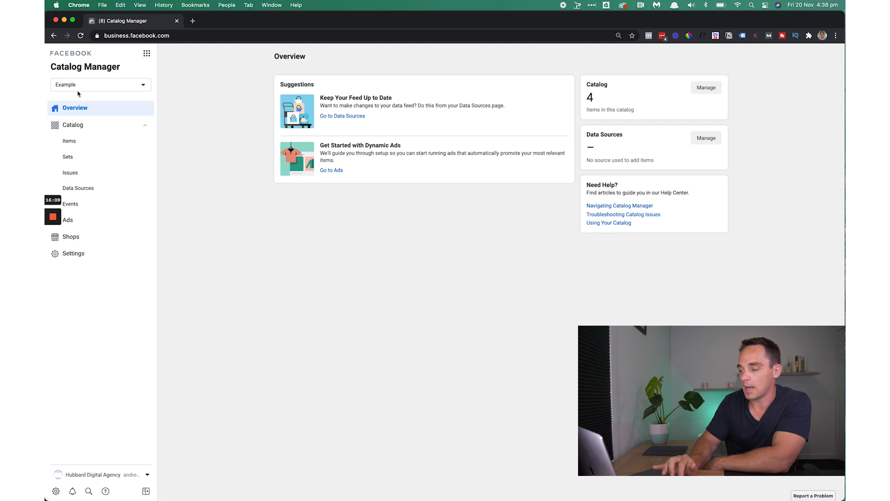
- Open the catalog's item management and start adding items with the Use Bulk Upload method
left_click(706, 87)
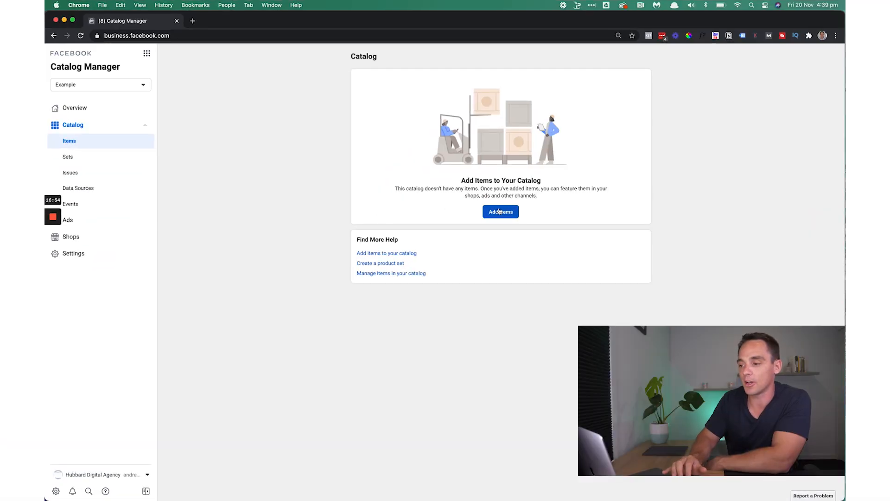
left_click(499, 211)
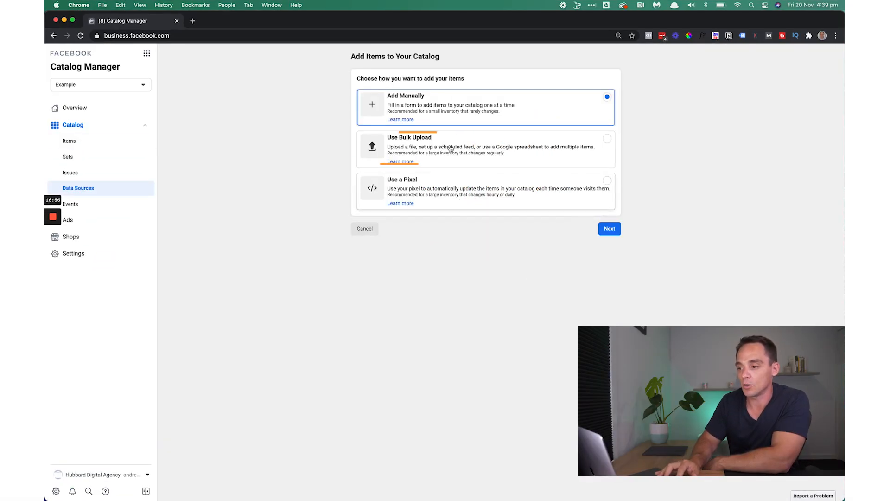
left_click(456, 157)
left_click(609, 228)
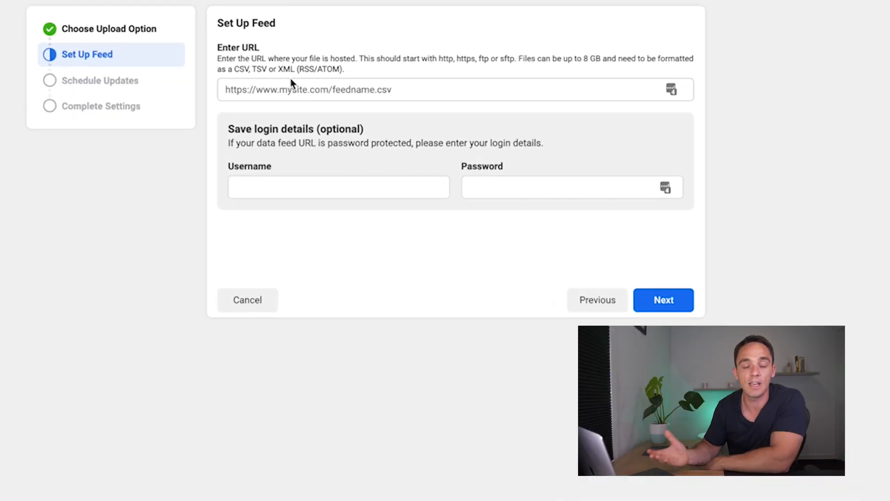
- Enter the website's feed URL ending in /cataloguefeed, leave the login details blank and continue to the update schedule
left_click(292, 80)
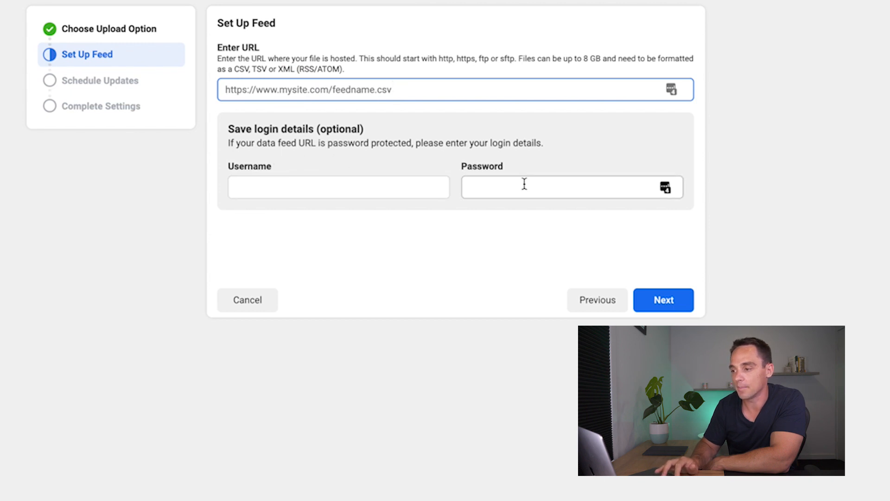
left_click(662, 300)
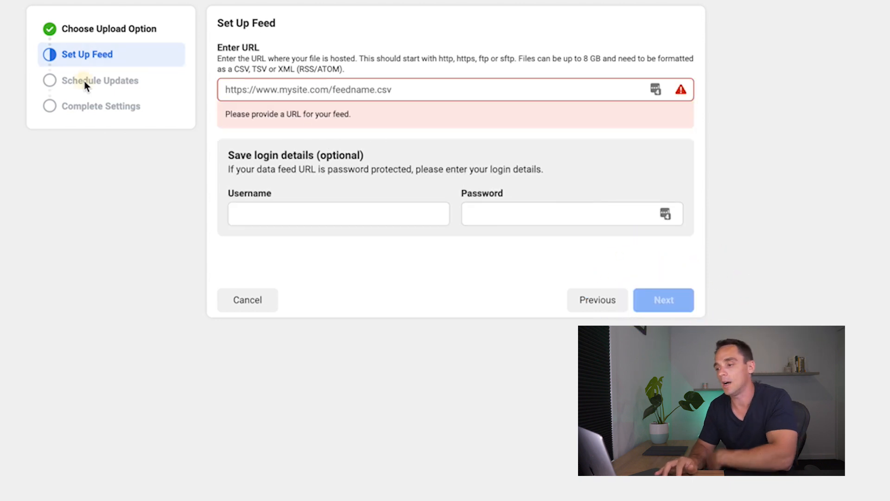
left_click(316, 88)
type("https://andrewhubbard.co/cata")
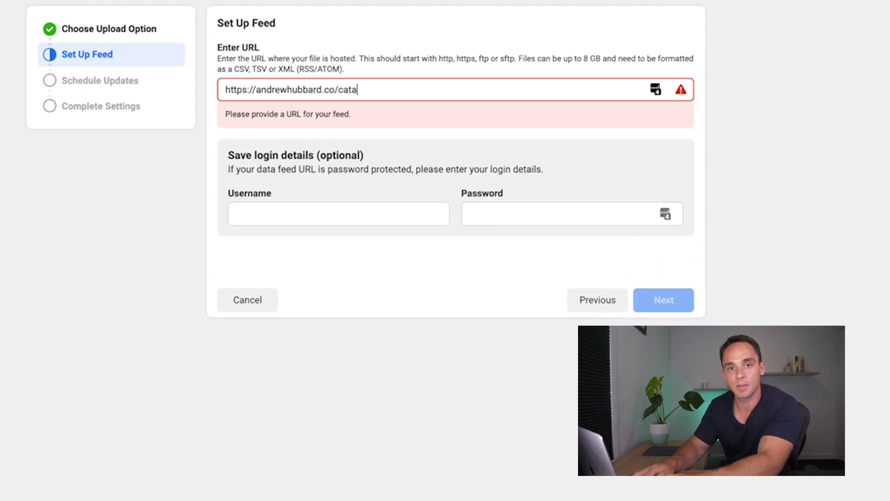
type("loguefeed")
left_click(672, 300)
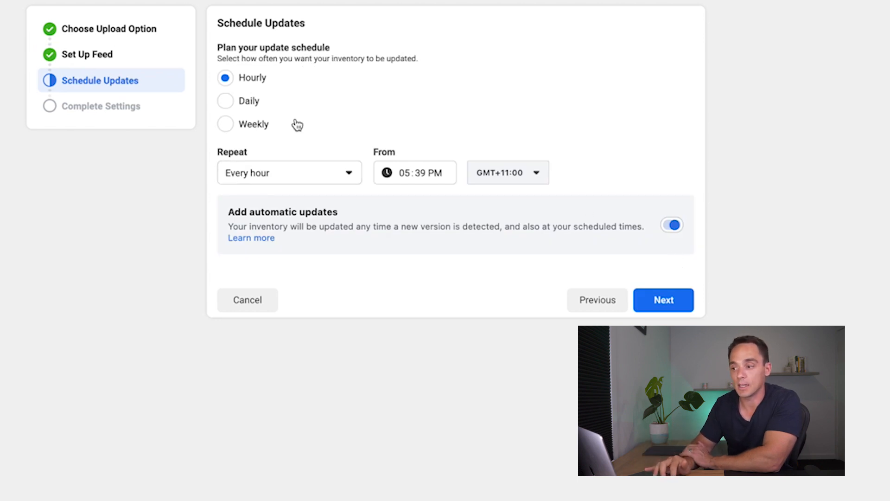
- Compare the daily and weekly schedules, set the feed to update hourly, and submit the data source with USD as default currency
left_click(256, 97)
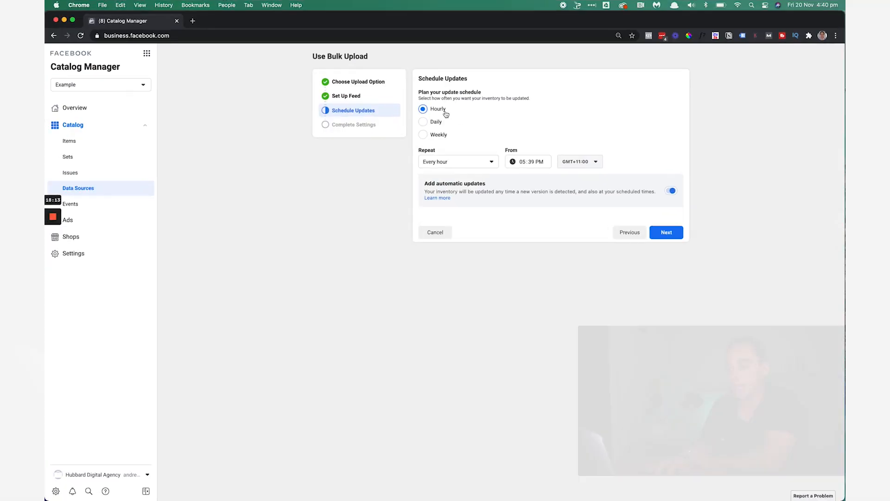
left_click(437, 123)
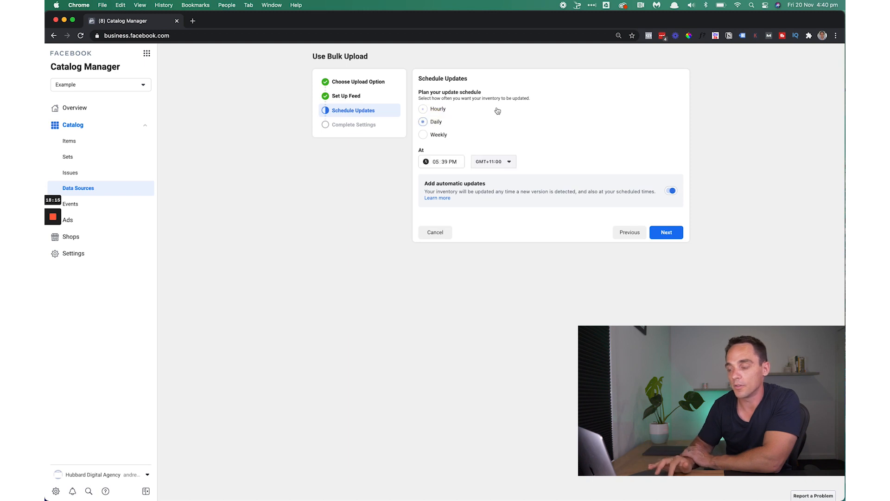
left_click(423, 134)
left_click(424, 110)
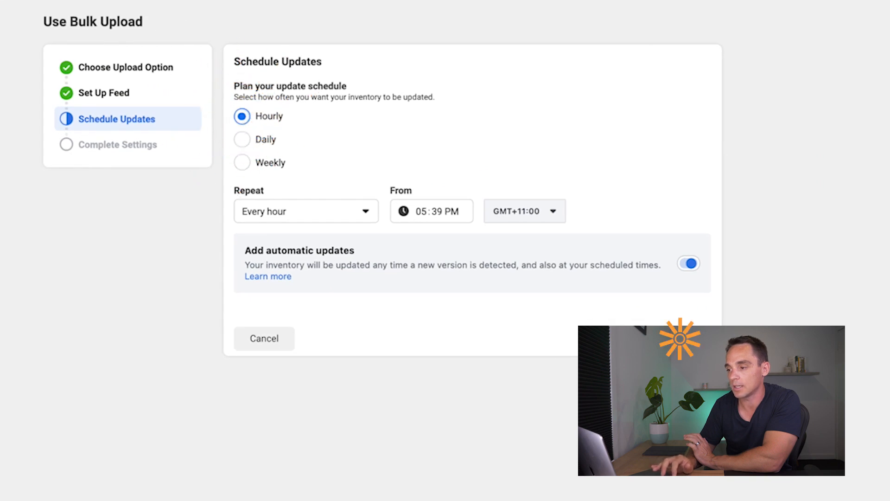
left_click(680, 339)
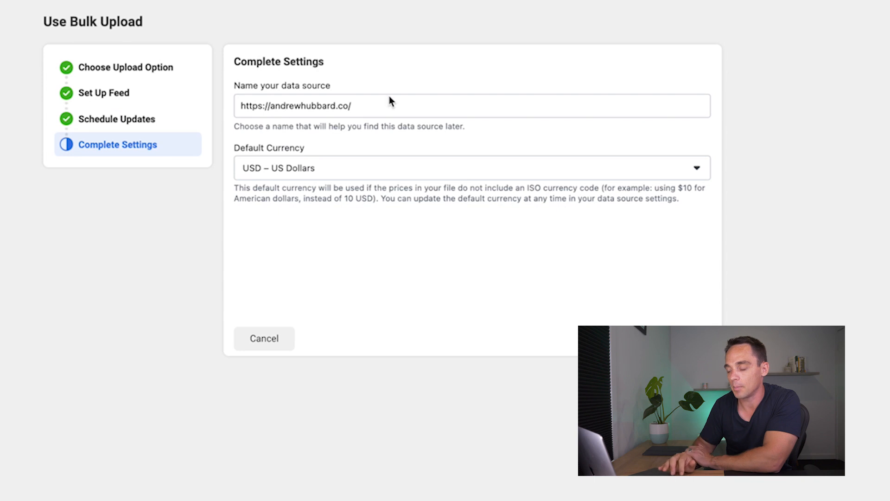
left_click(680, 337)
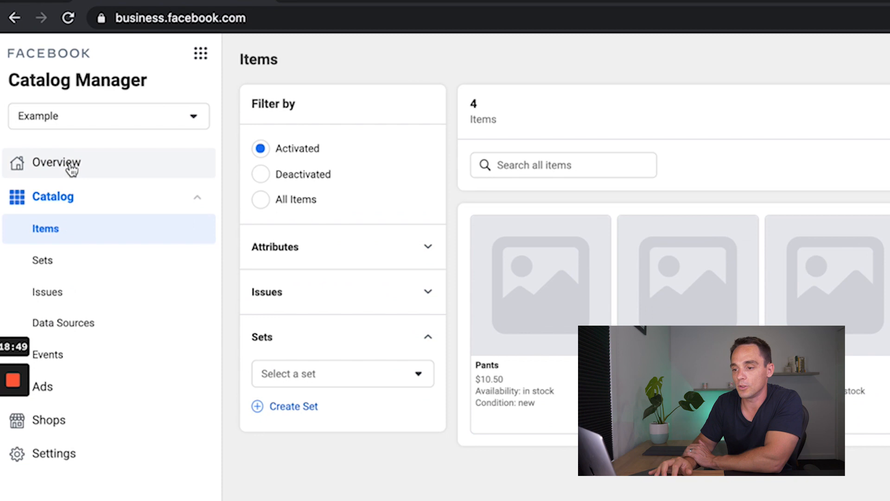
- Check the catalog overview and open the list of items in the catalog
left_click(75, 108)
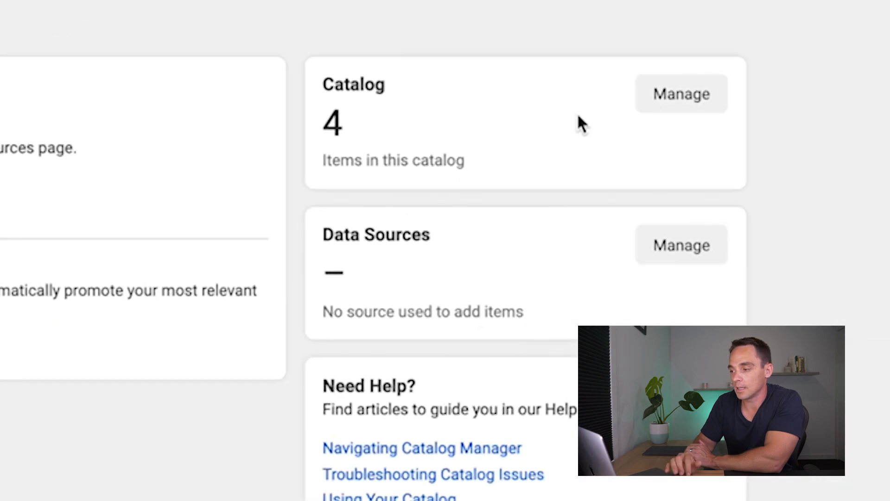
left_click(685, 94)
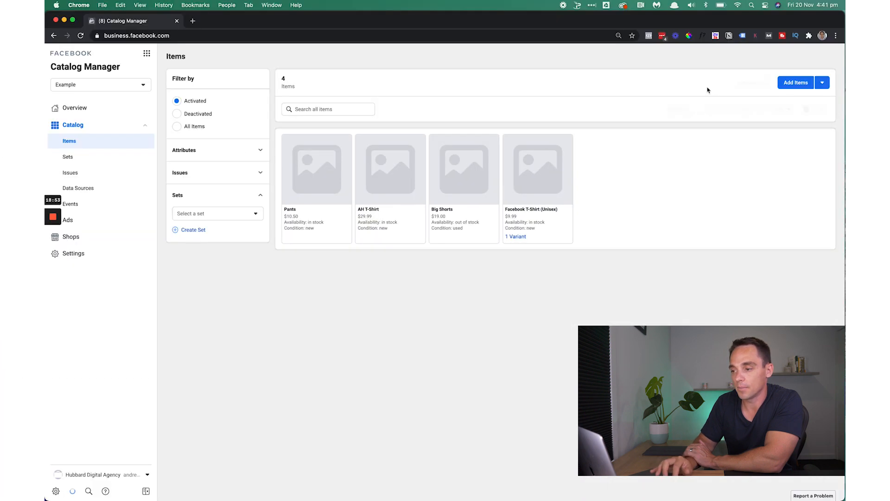
- Start another bulk upload of items, choosing Google Sheets as the upload option, and continue to the file import instructions
left_click(795, 82)
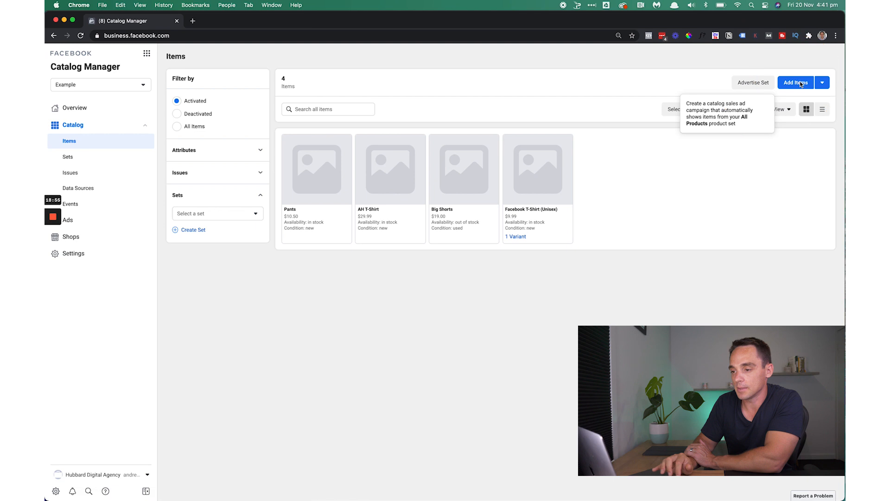
left_click(483, 144)
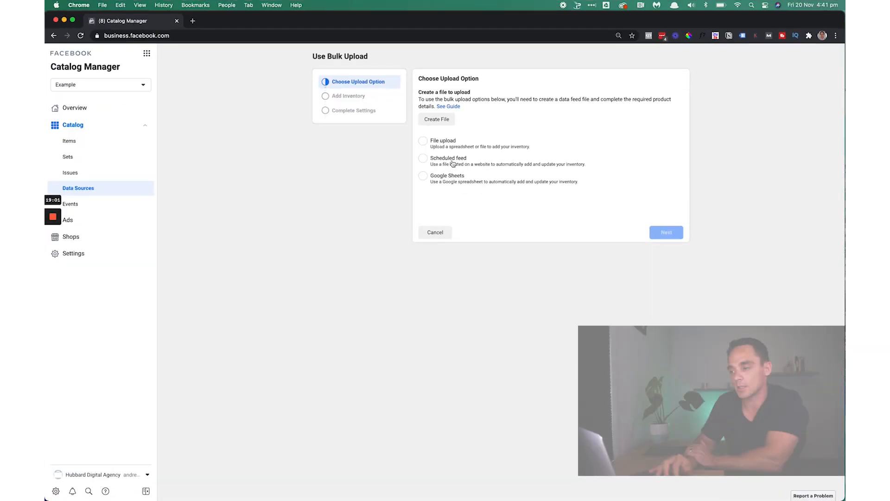
left_click(443, 175)
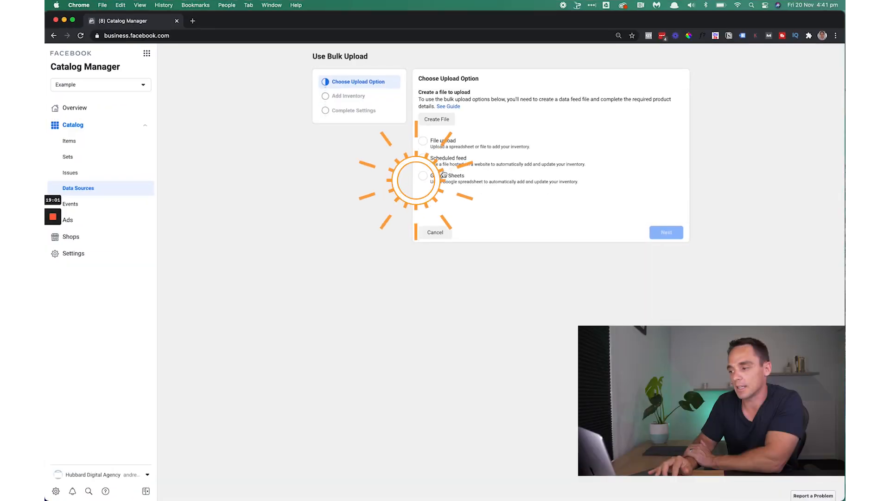
left_click(666, 232)
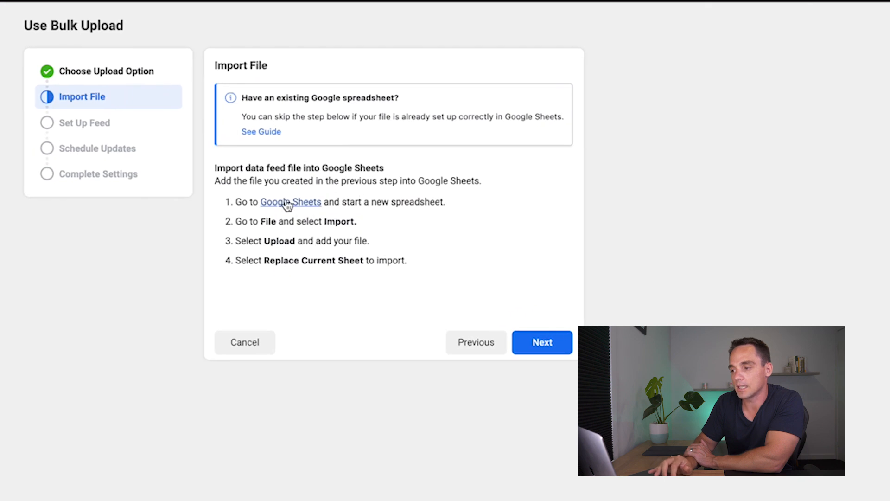
- Open Google Sheets from the import instructions with a new spreadsheet, and continue the upload to the feed's sheet URL entry
left_click(296, 203)
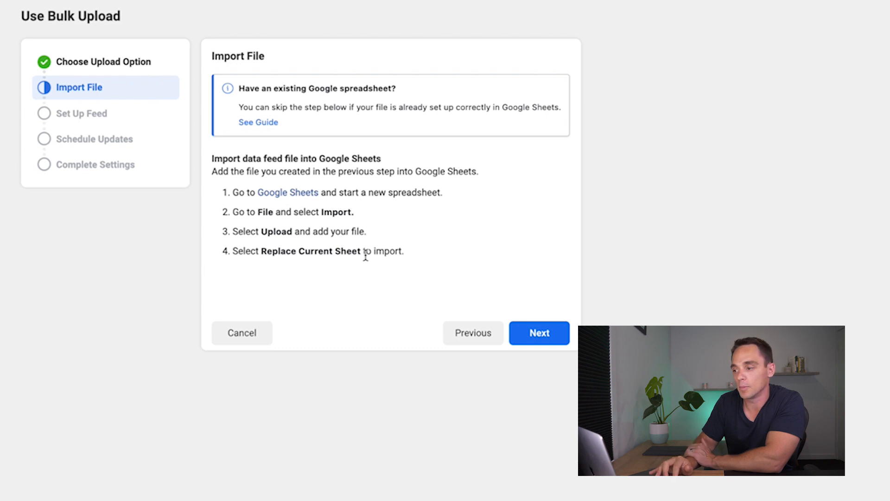
left_click(549, 347)
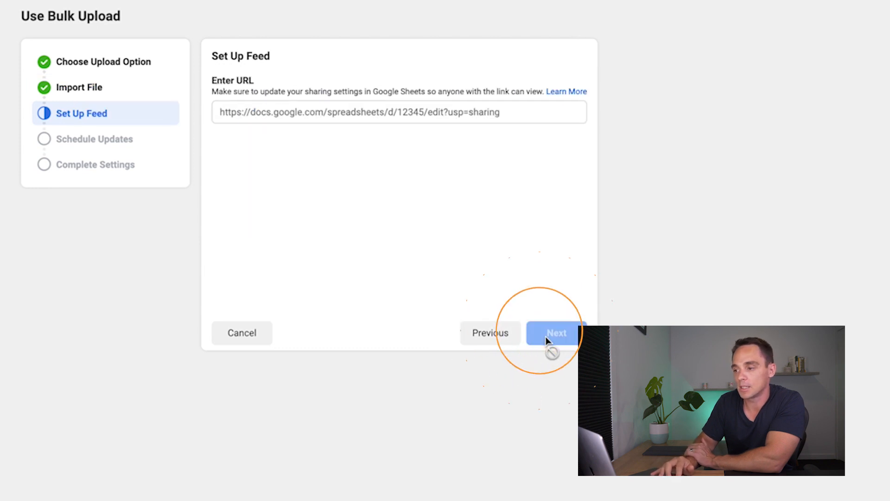
left_click(289, 107)
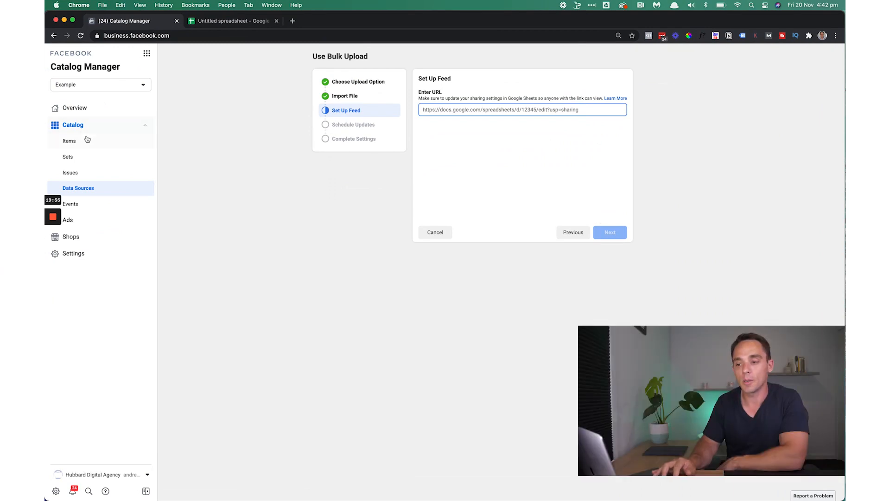
- Return to the catalog's item list and review the details of the Pants product
left_click(76, 144)
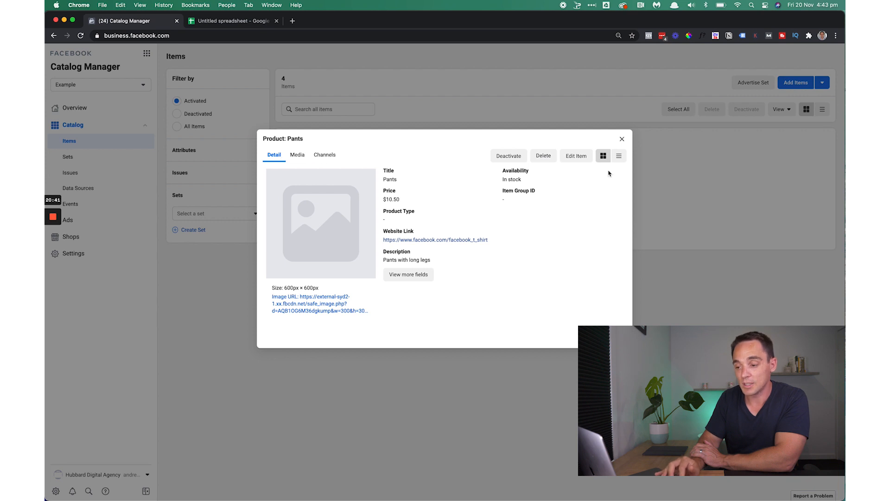
left_click(623, 140)
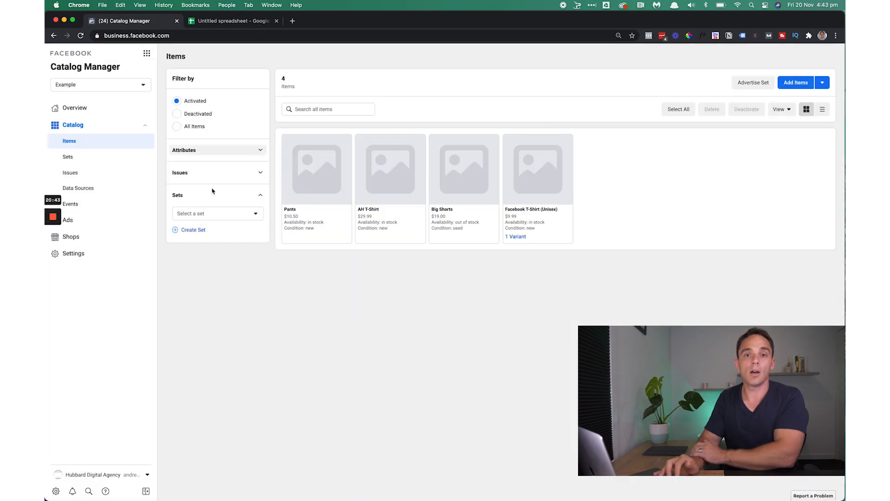
- Check the Sets filter for existing product sets and start creating a new set
left_click(178, 197)
left_click(178, 195)
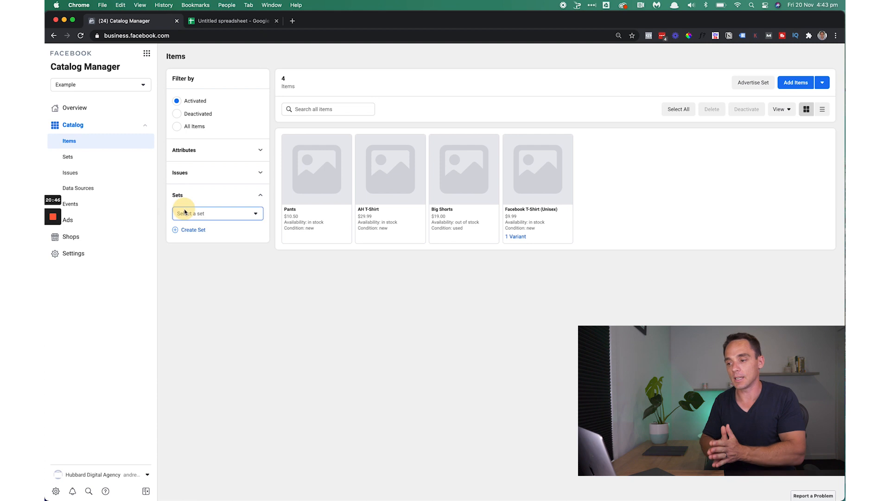
left_click(204, 213)
left_click(302, 274)
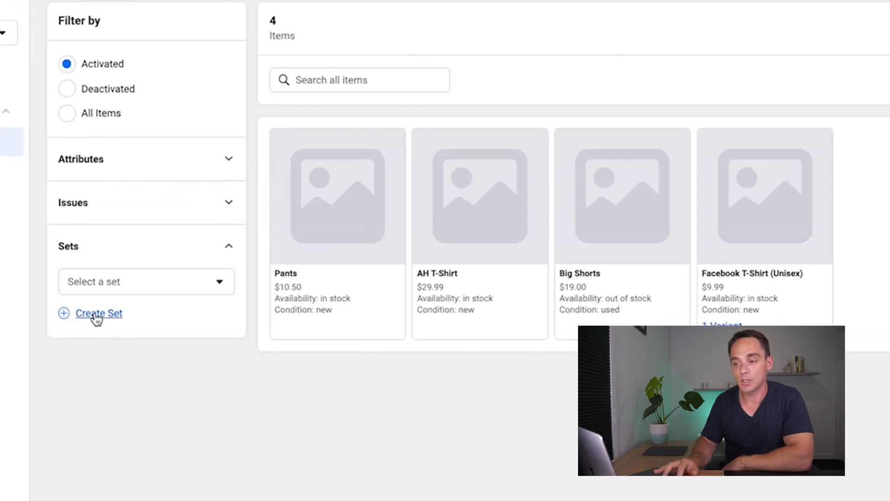
left_click(190, 230)
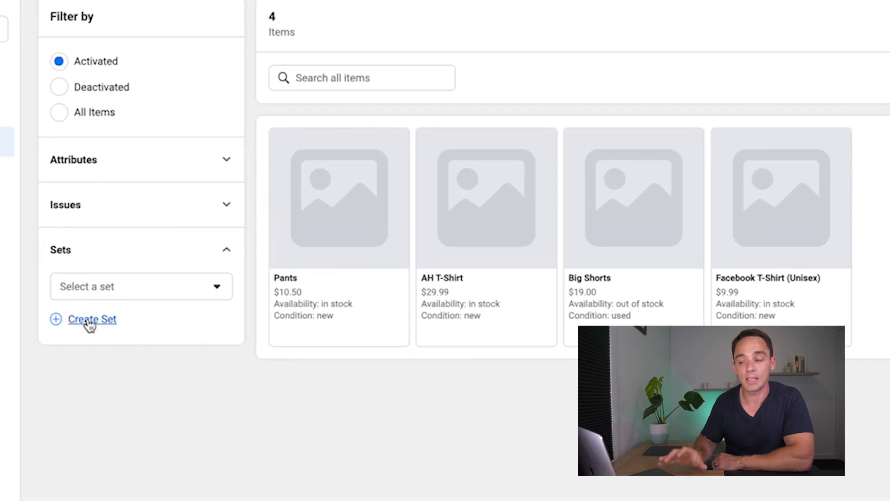